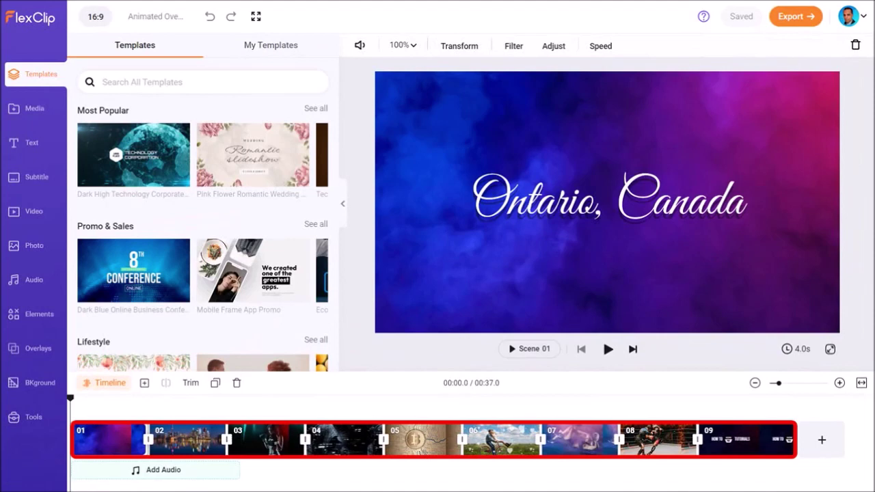
- Open the full Effect Overlays collection, browse it, and start previewing the Ontario, Canada title scene
left_click(34, 348)
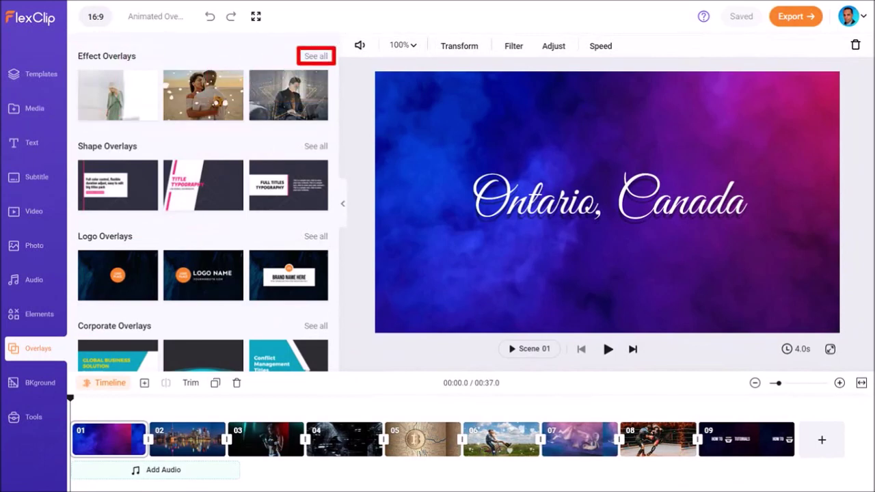
left_click(316, 55)
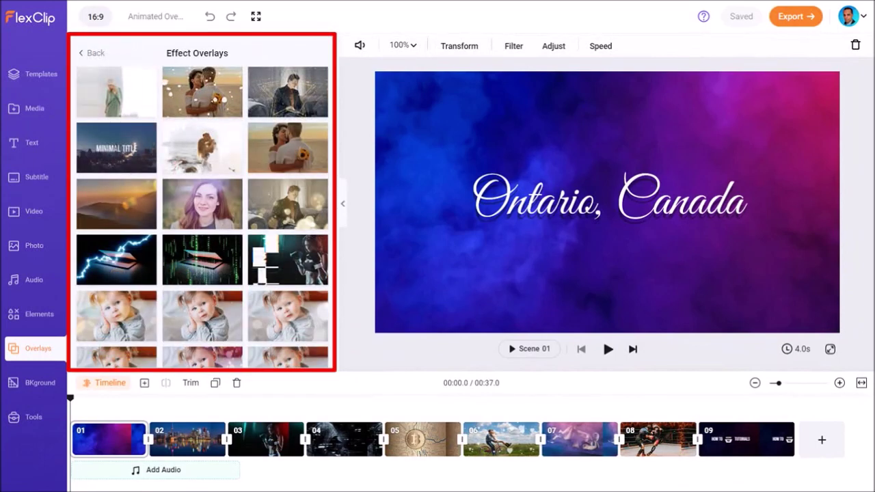
scroll(294, 134, "down", 10)
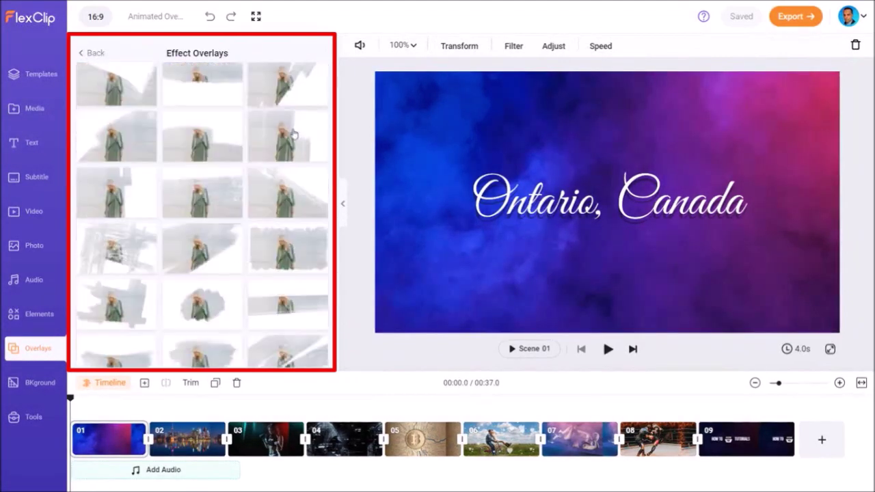
scroll(294, 134, "down", 10)
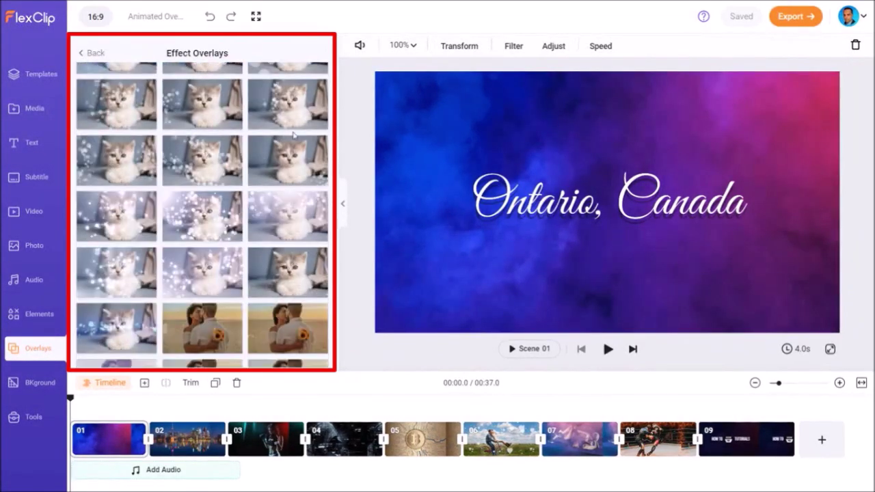
scroll(294, 134, "up", 10)
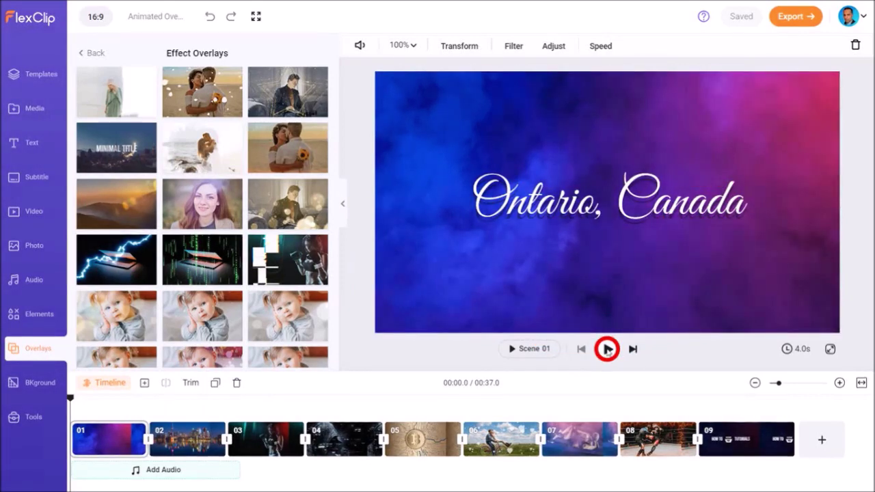
key("space")
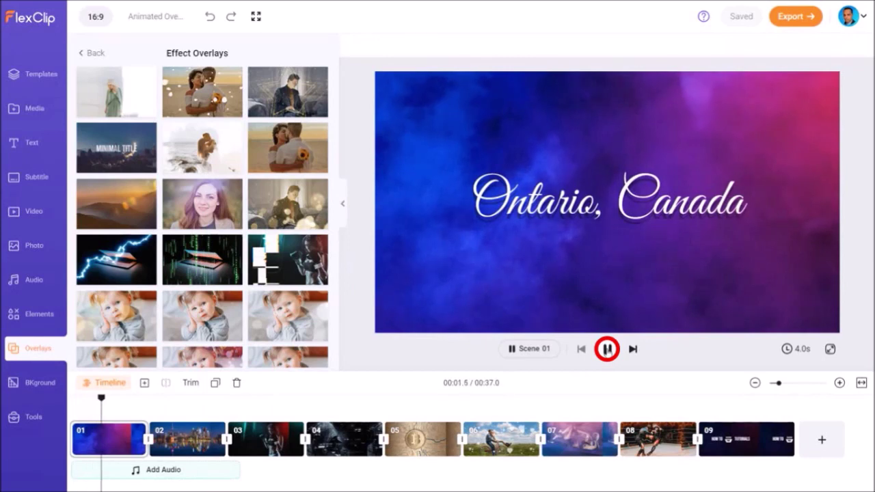
- Add the golden light-streak overlay to the Ontario, Canada title scene 01 and preview it
left_click(608, 349)
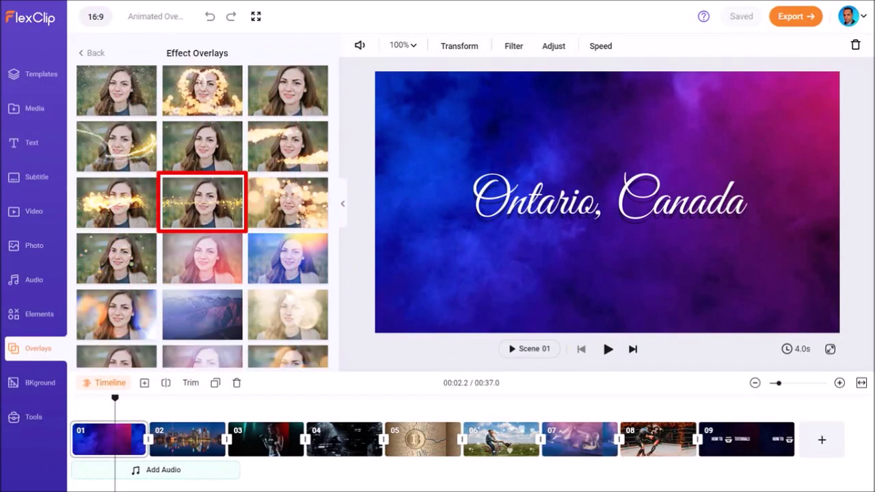
left_click(228, 223)
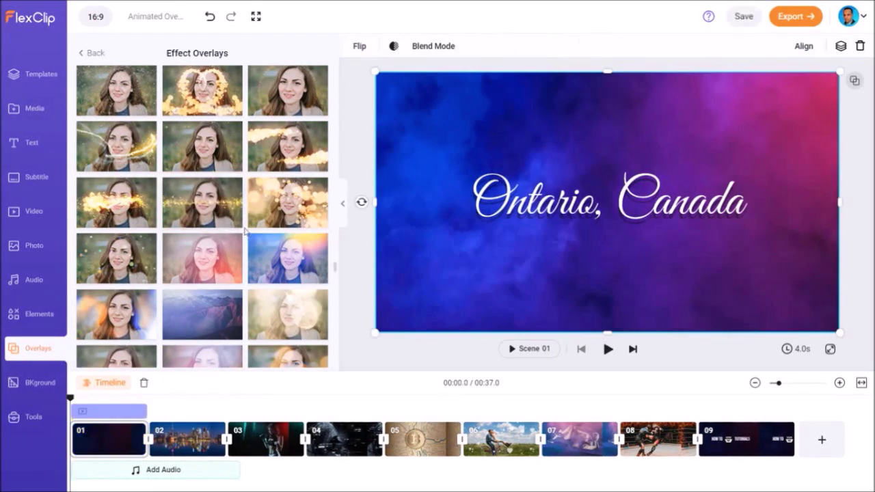
left_click(607, 348)
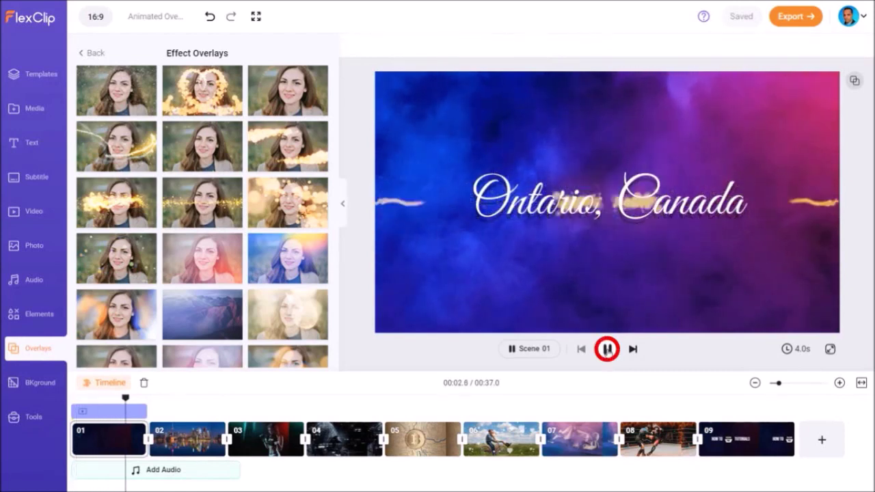
left_click(607, 348)
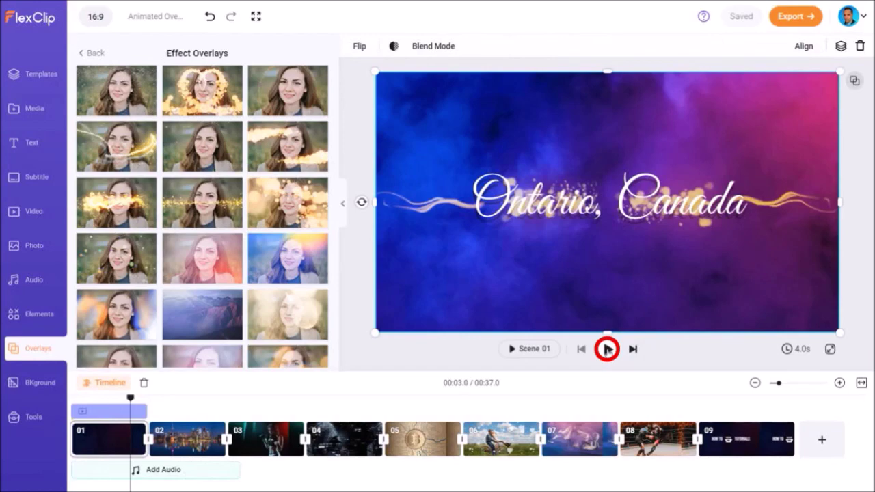
left_click(607, 348)
left_click(607, 348)
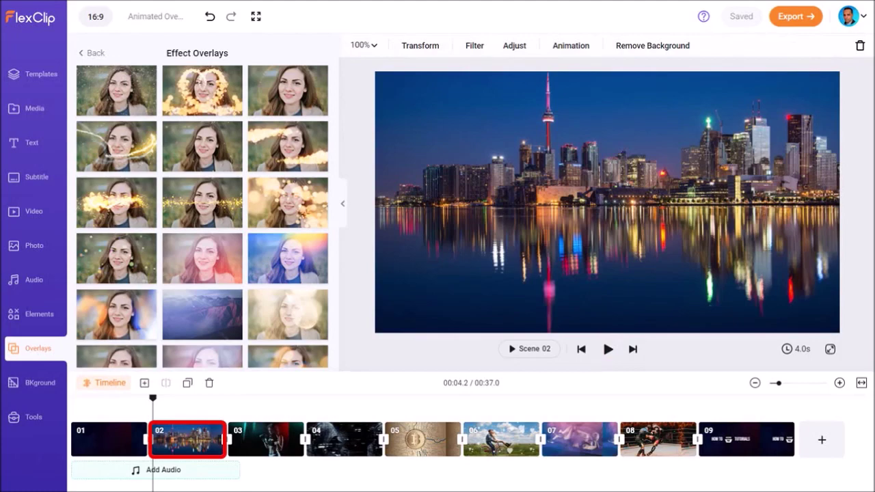
- Add the white ink-splash reveal overlay to the scene 02 skyline and preview it
scroll(202, 205, "down", 10)
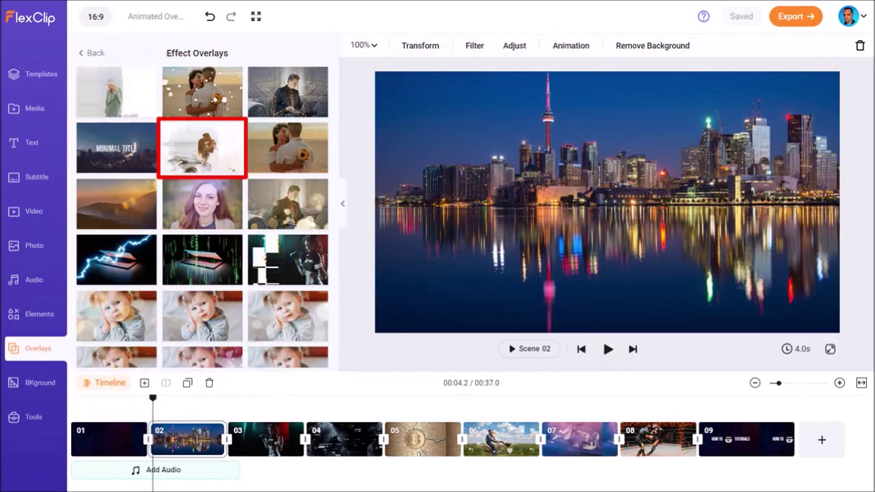
left_click(227, 170)
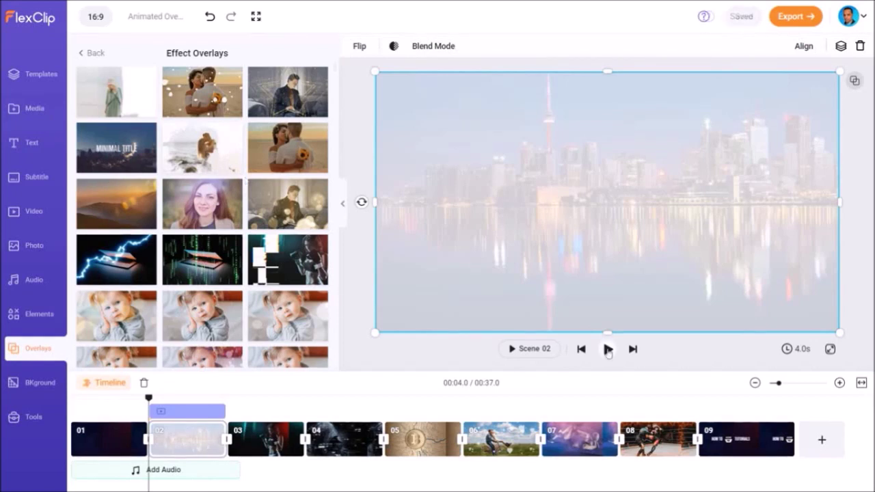
left_click(607, 349)
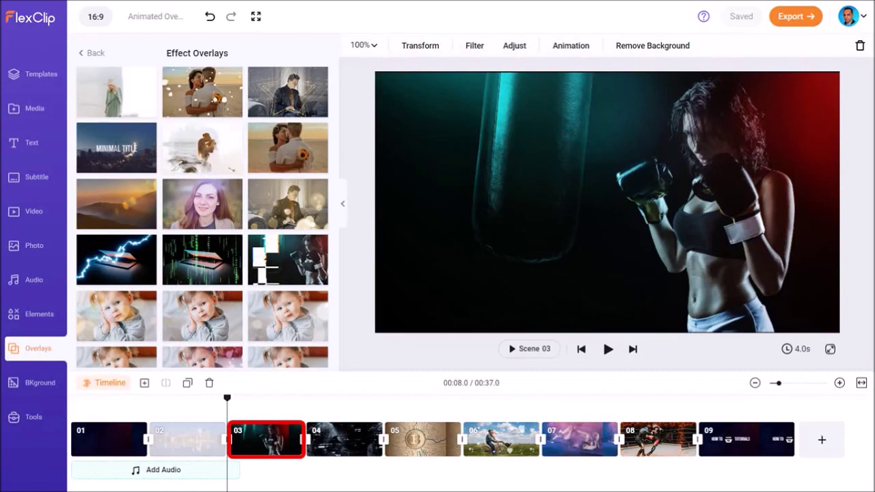
- Apply a glitch effect overlay to boxing scene 03 and preview it
scroll(202, 205, "down", 3)
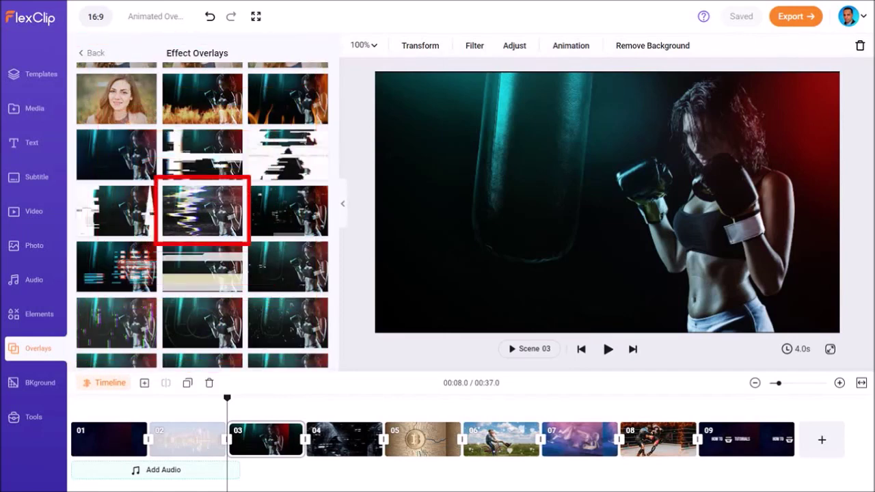
left_click(232, 231)
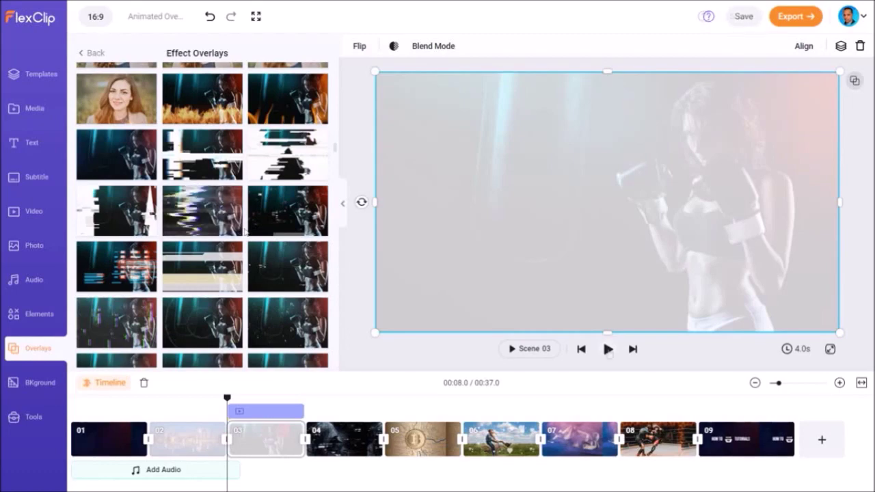
left_click(607, 348)
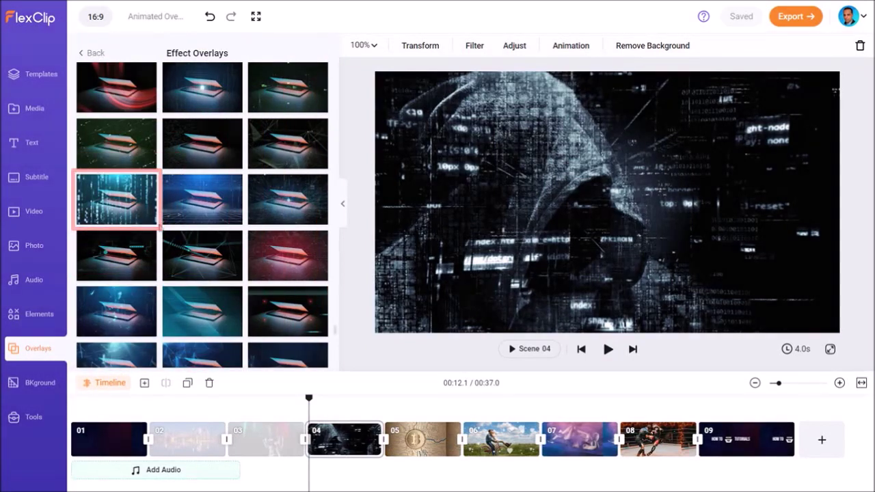
- Add the blue binary-code data-rain overlay to hacker scene 04 and preview it
left_click(151, 220)
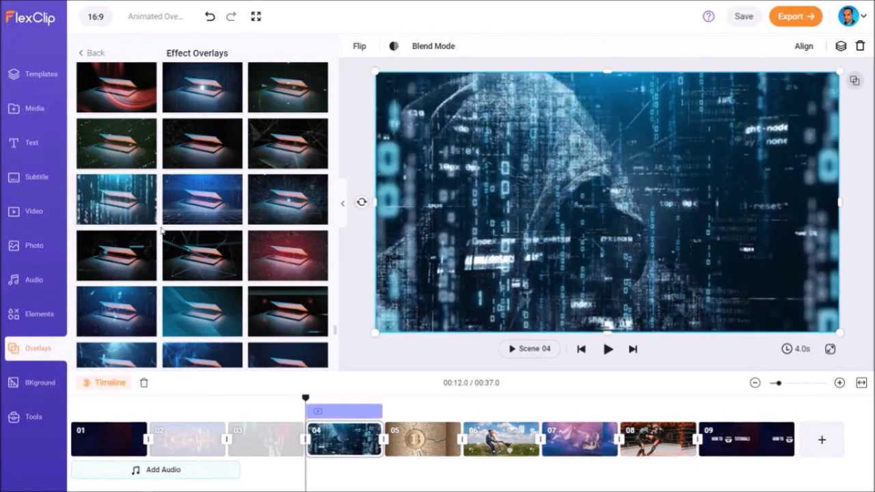
left_click(607, 349)
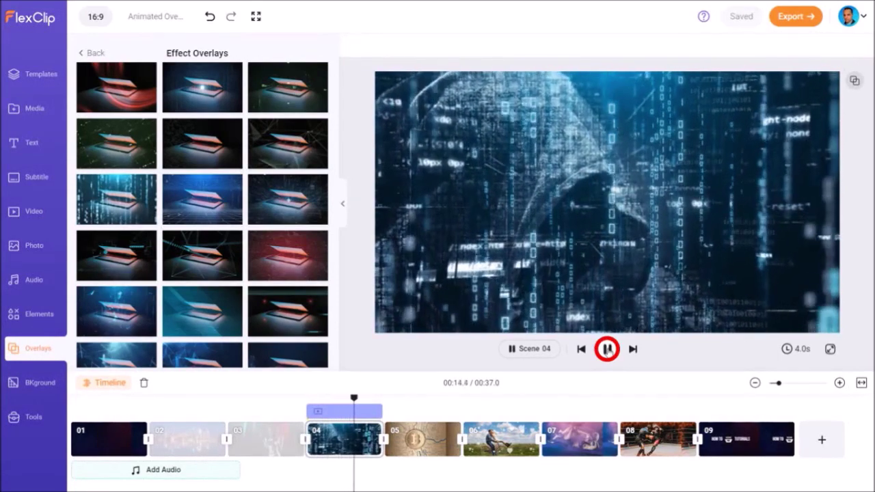
left_click(607, 349)
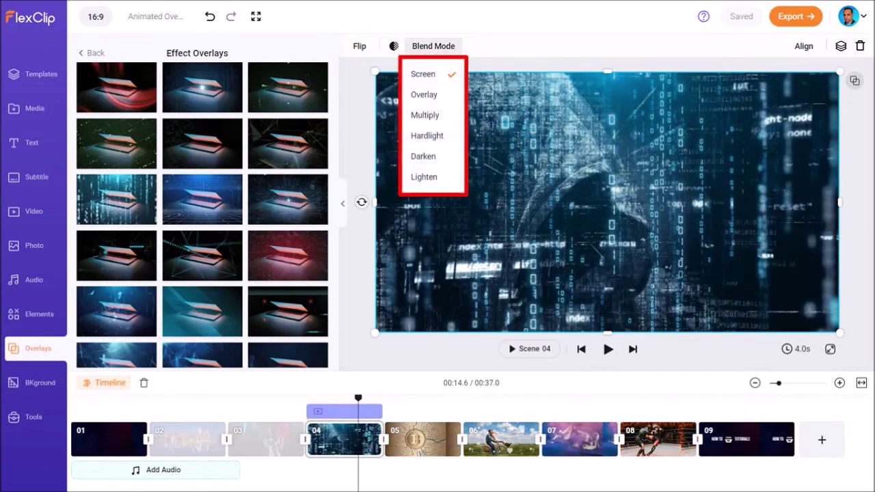
- Switch the scene 04 overlay to Hardlight blend and replay it up to scene 05
left_click(427, 135)
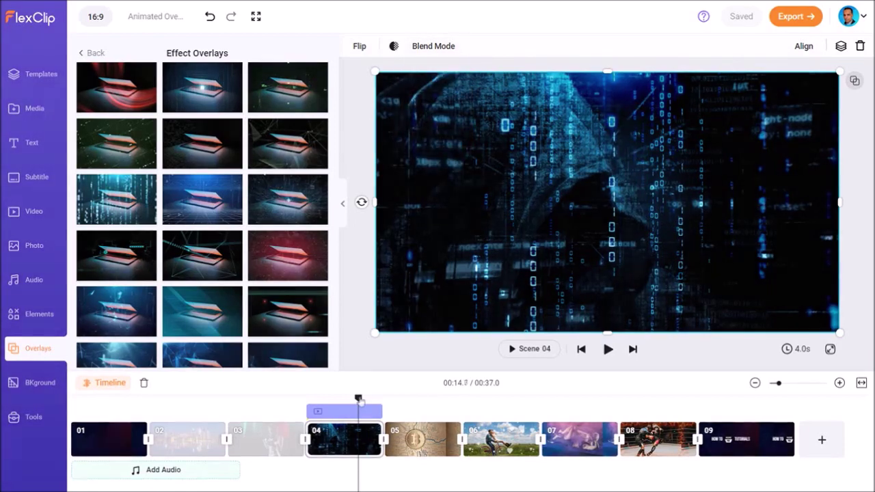
left_click_drag(358, 398, 310, 400)
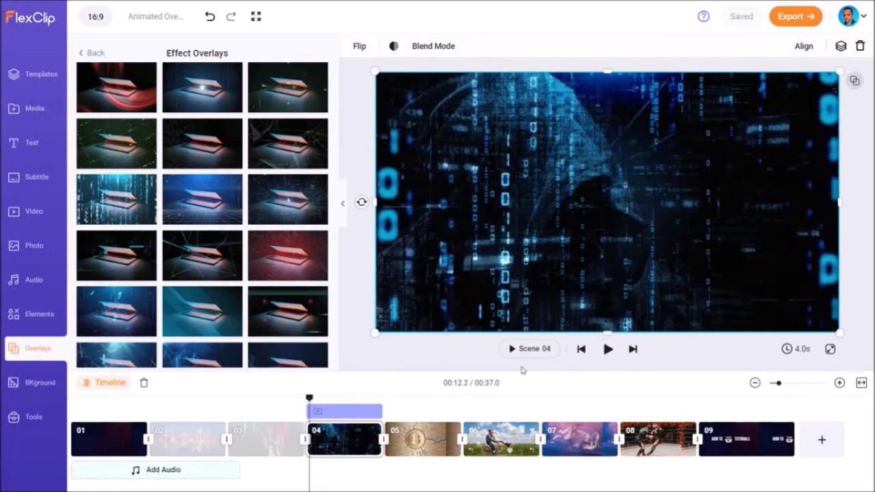
left_click(607, 349)
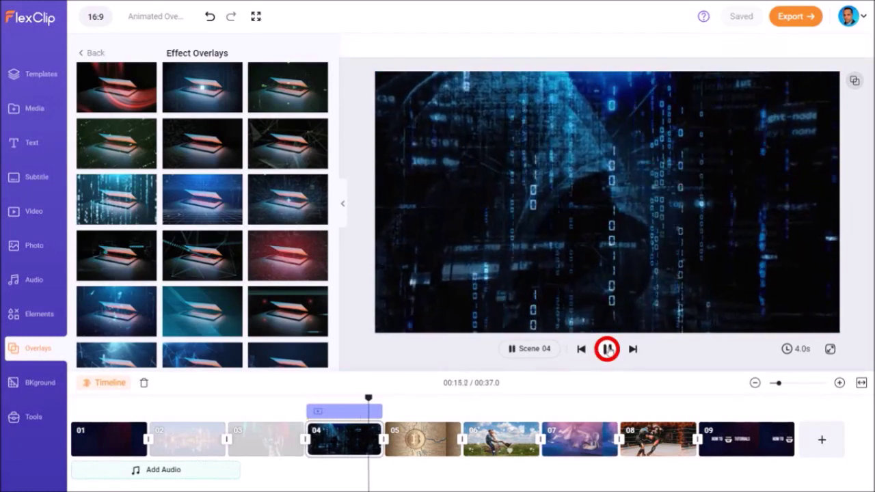
left_click(608, 350)
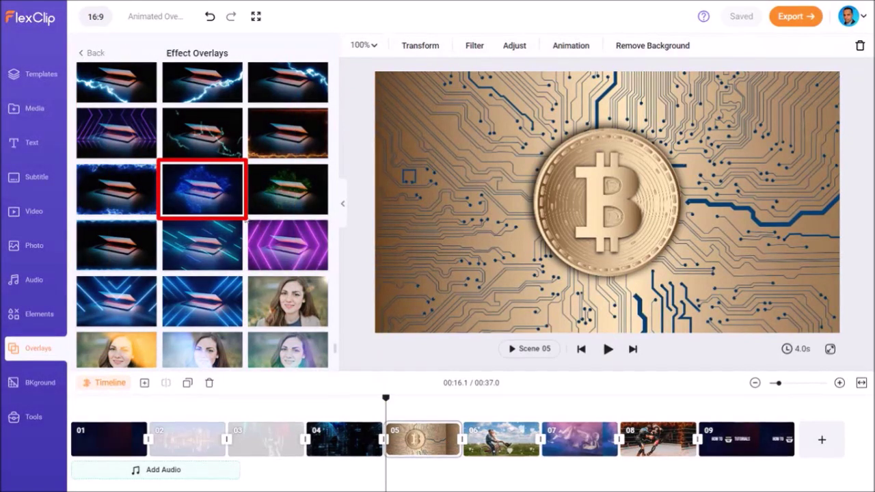
- Add the blue glowing circuit overlay to Bitcoin scene 05 with Hardlight blend and preview it
left_click(229, 206)
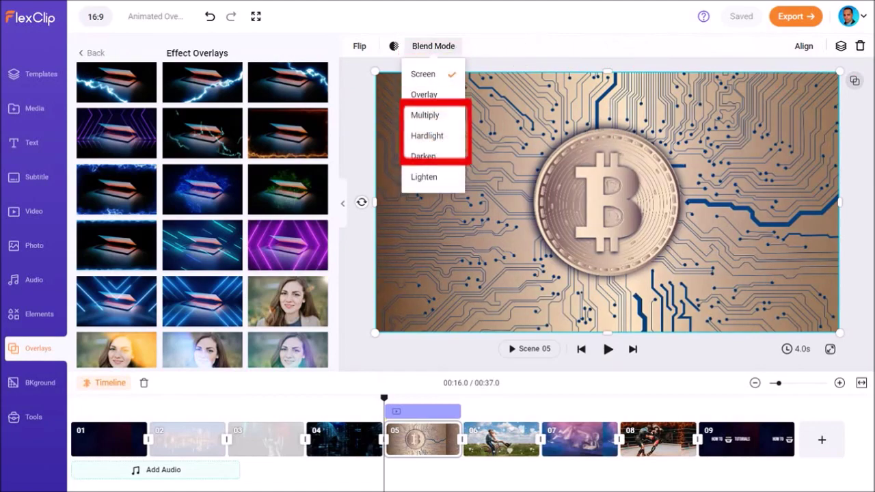
left_click(427, 136)
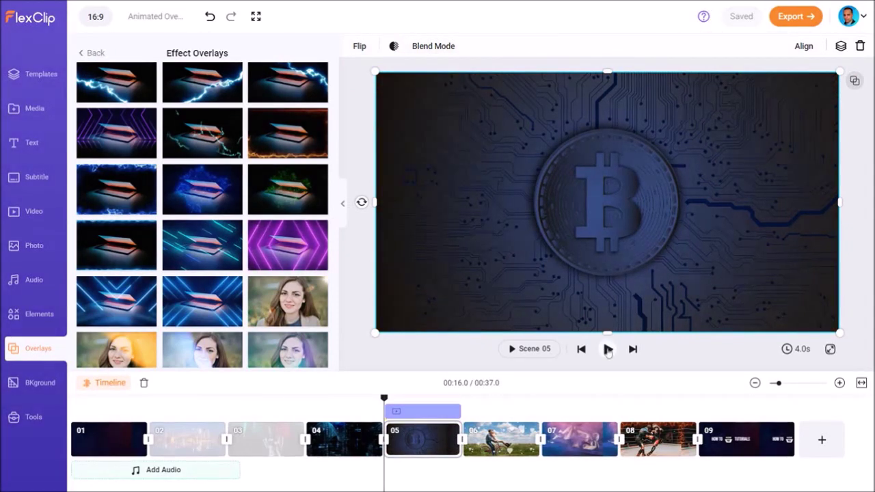
left_click(608, 348)
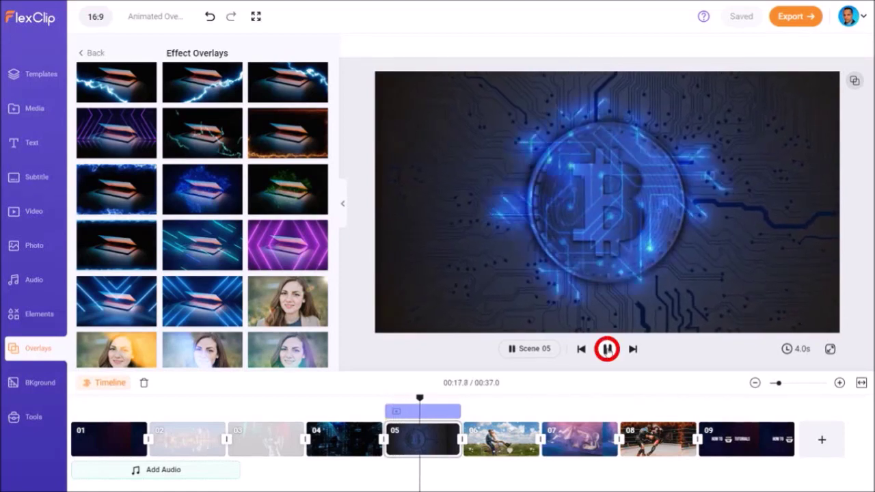
left_click(608, 349)
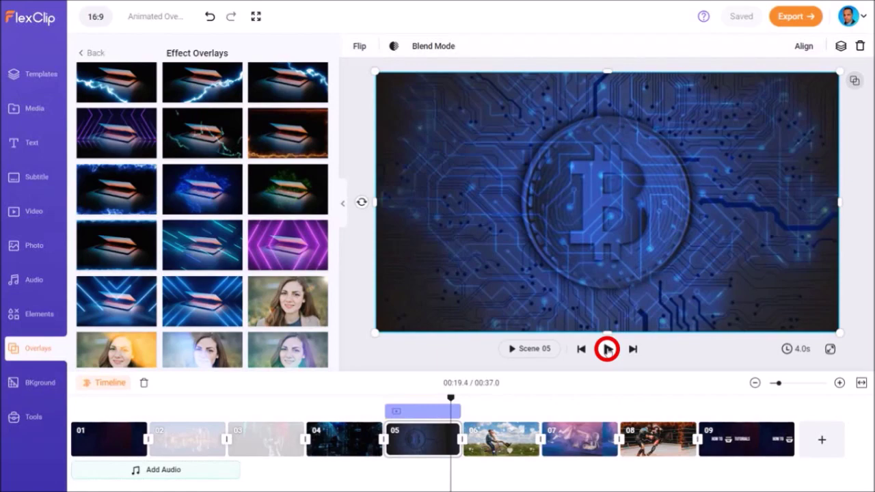
left_click(608, 348)
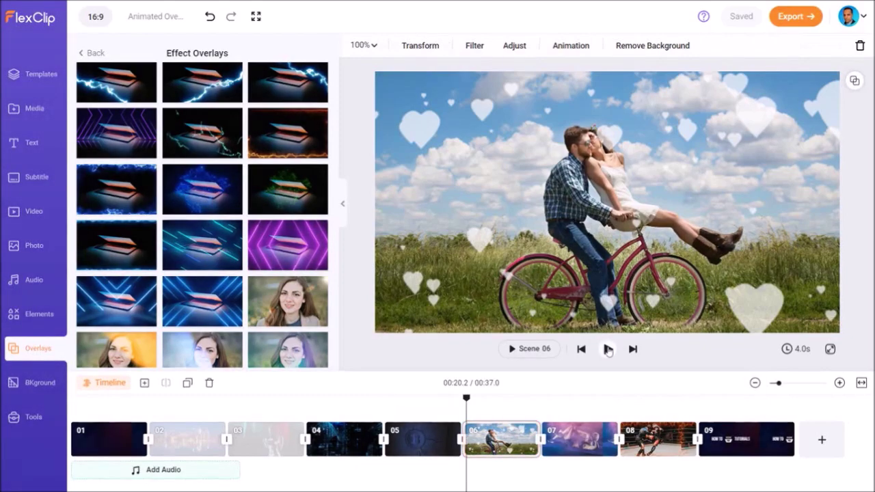
- Play back scenes 06 and 07 to check their heart and smoke overlays
left_click(608, 349)
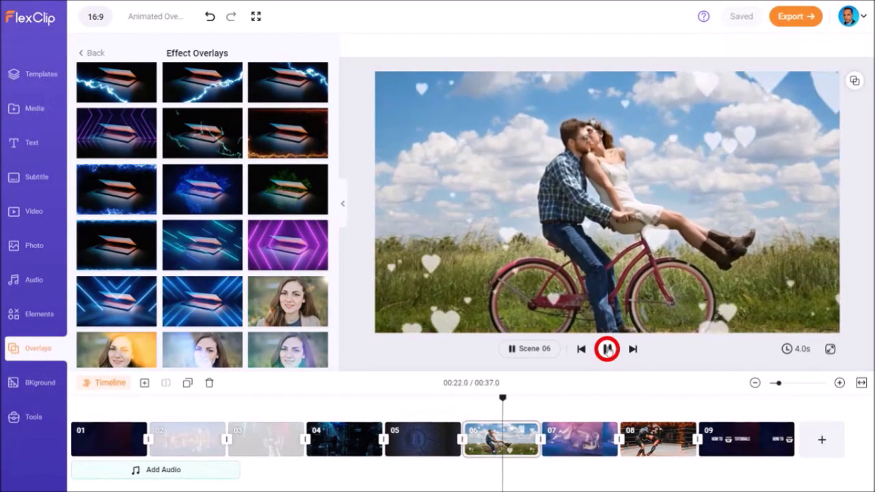
left_click(608, 349)
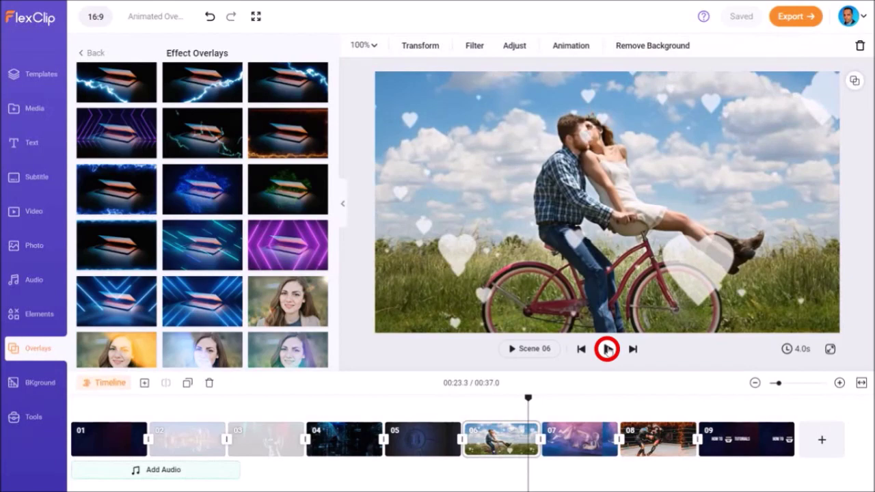
left_click(608, 348)
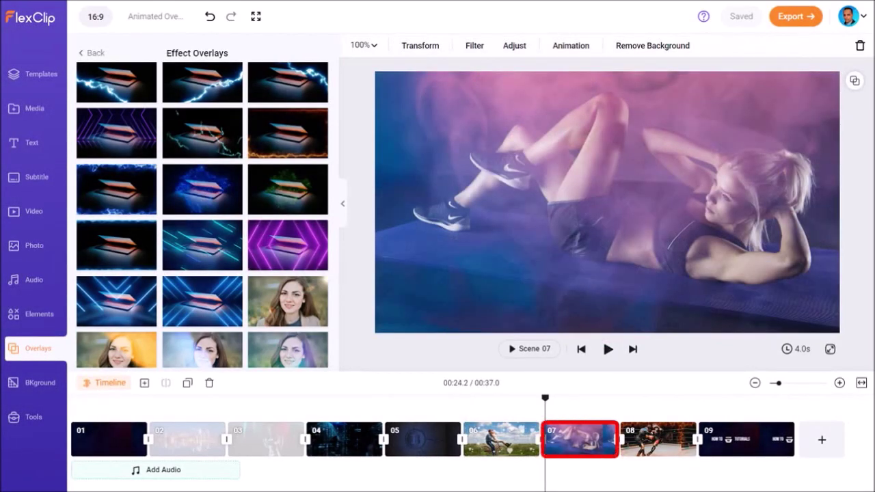
left_click(607, 349)
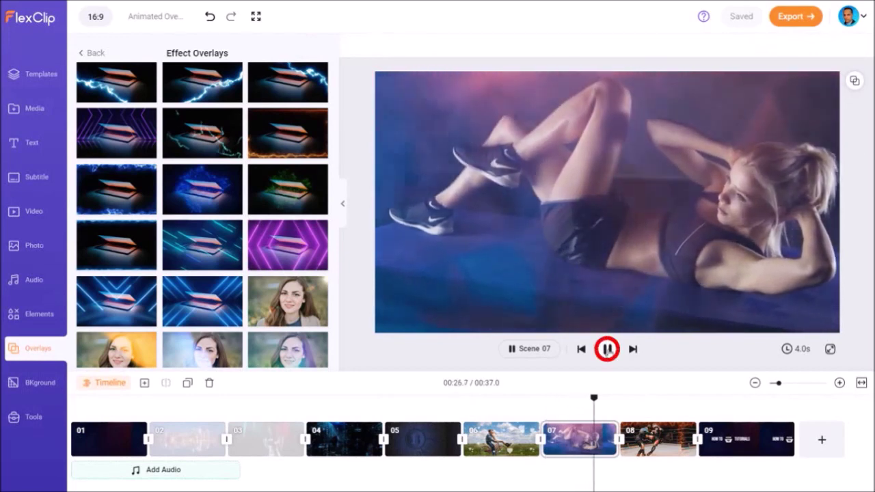
left_click(607, 349)
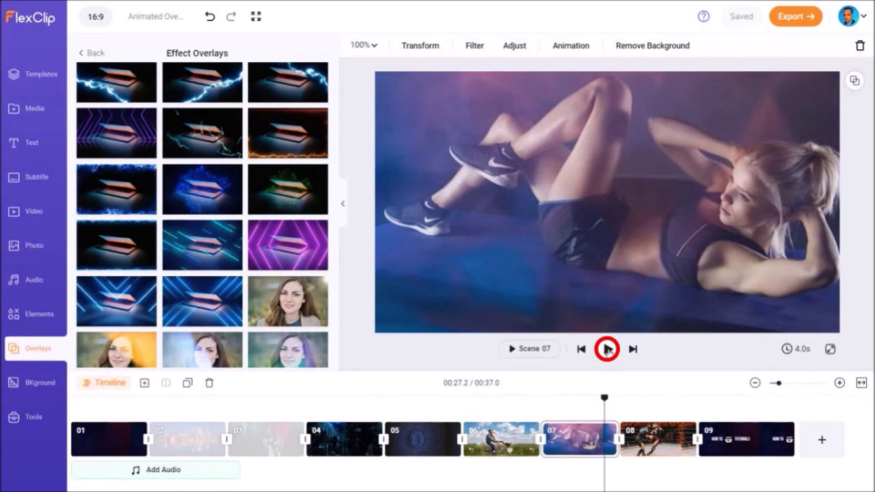
- Check the fire overlay on scene 08, then play the HOW TO TUTORIALS closing scene 09
left_click(620, 400)
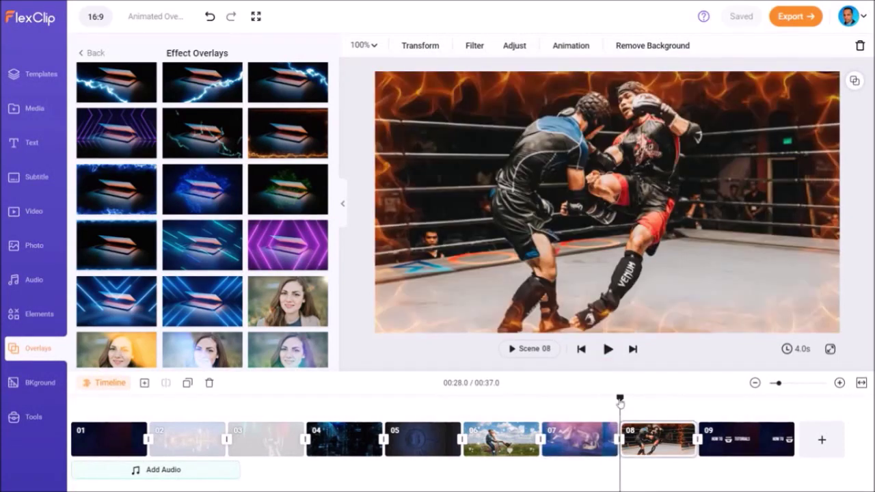
left_click(607, 349)
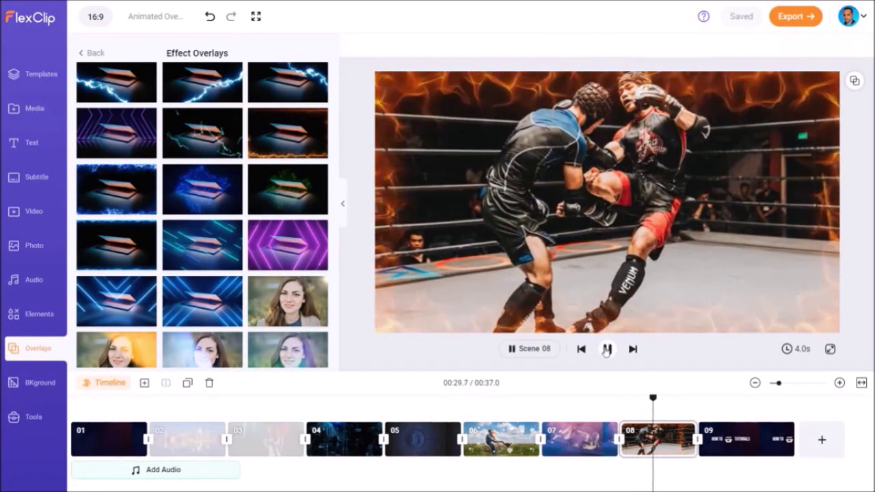
left_click(608, 349)
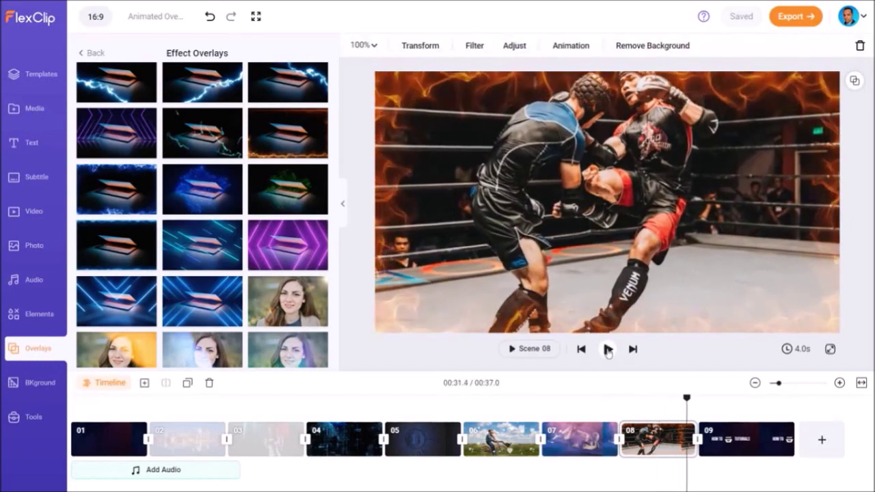
left_click(702, 408)
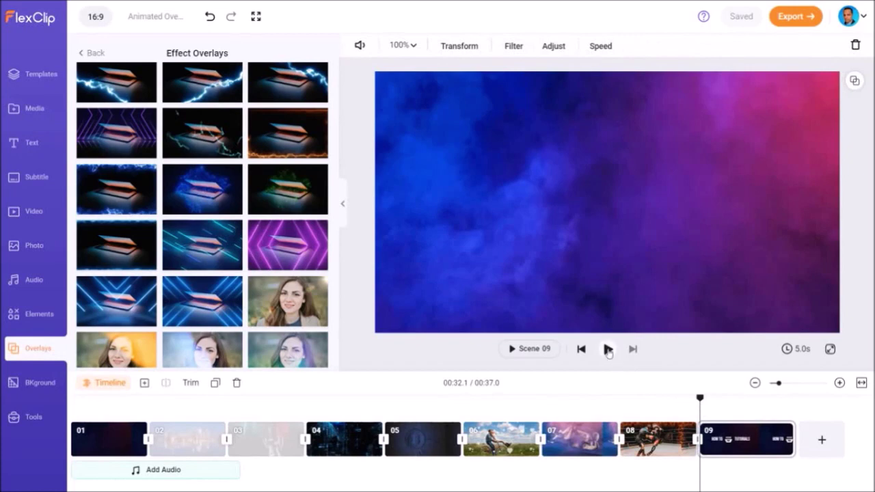
left_click(608, 349)
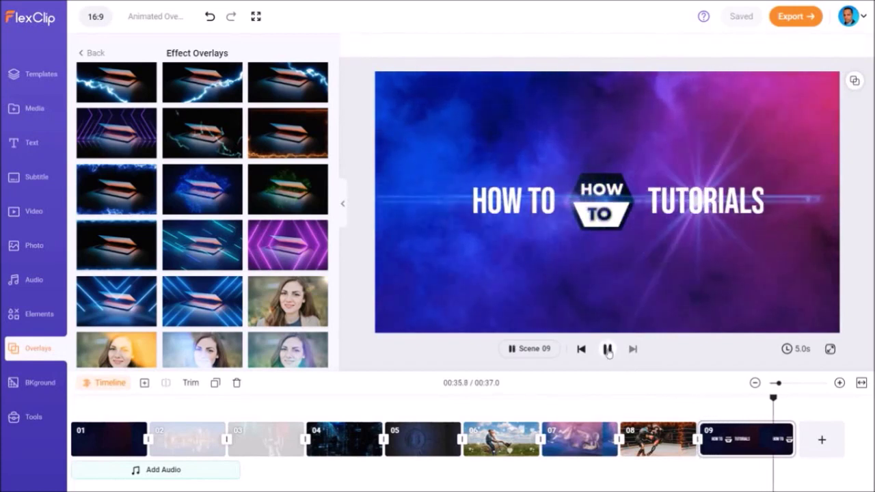
left_click(608, 349)
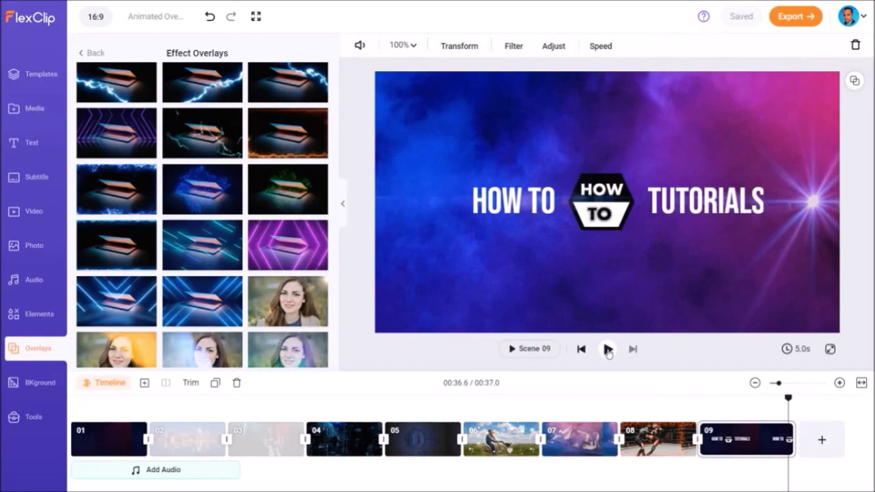
- Scroll down through the Effect Overlays panel
scroll(298, 328, "down", 5)
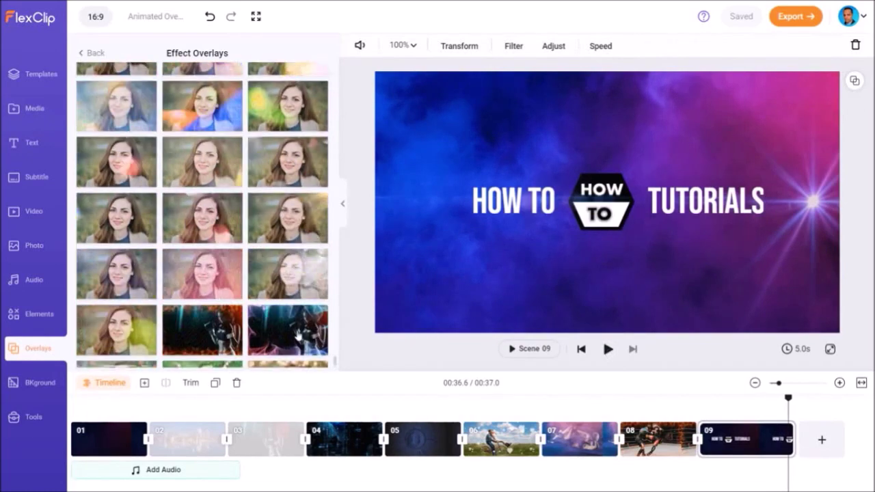
scroll(297, 334, "down", 5)
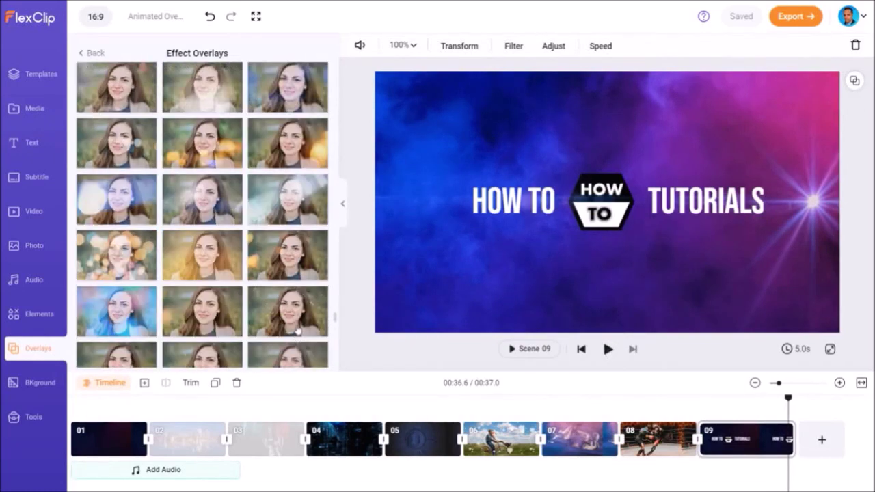
scroll(297, 331, "down", 8)
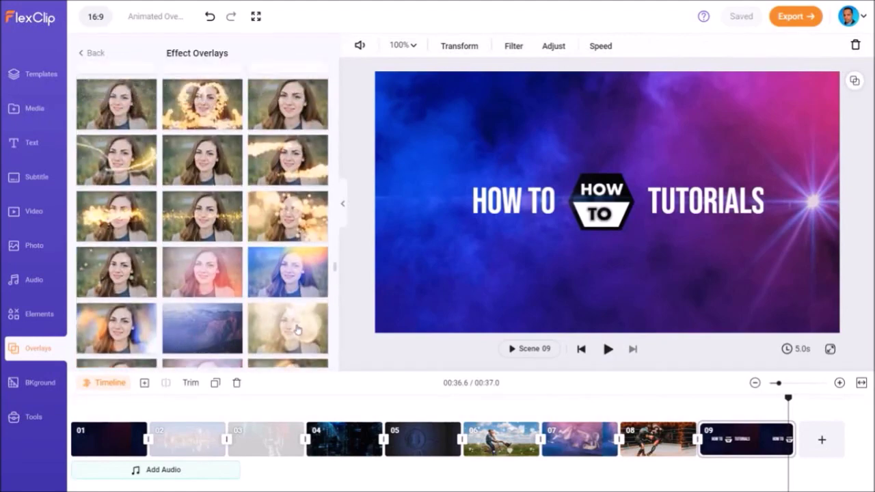
scroll(297, 329, "down", 8)
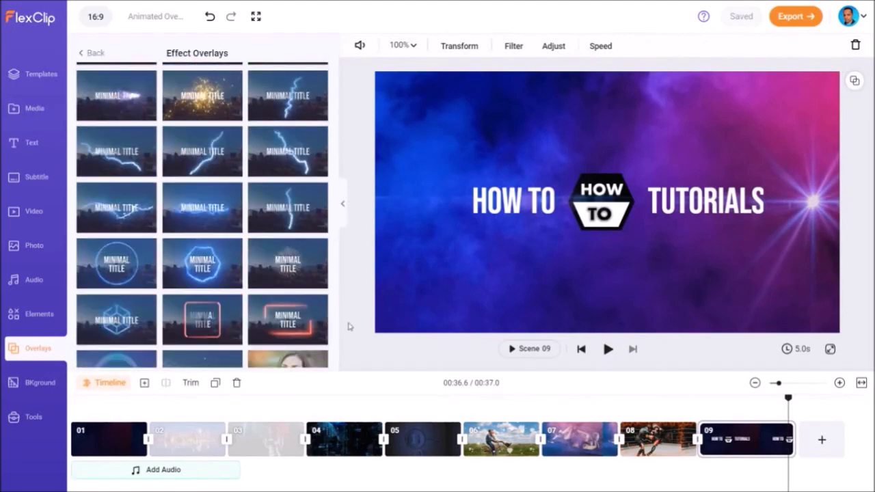